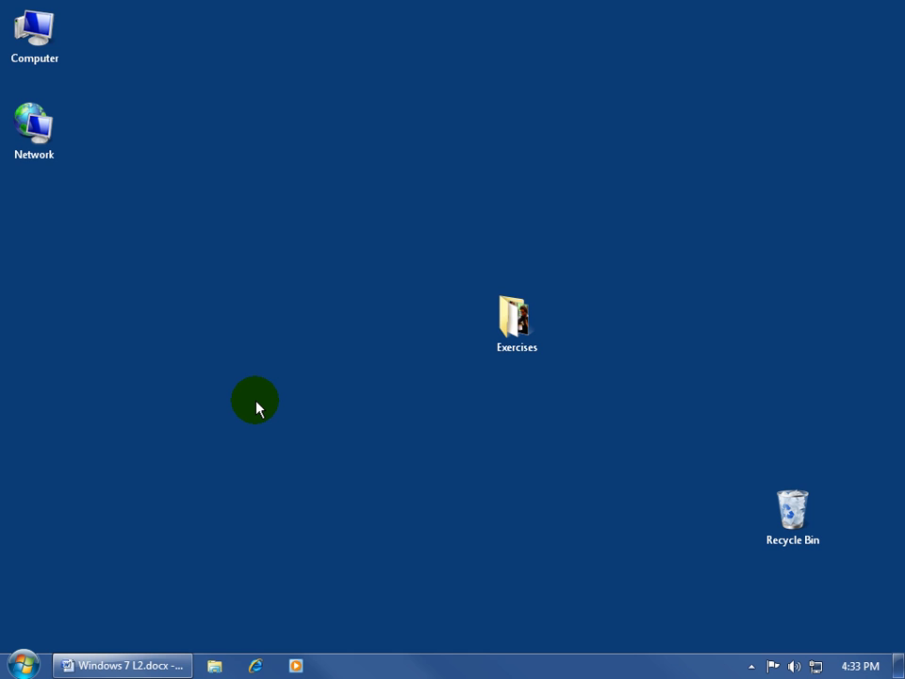
View the contents of the Exercises folder on the desktop and the commands available for the Recycle Bin
double_click(516, 345)
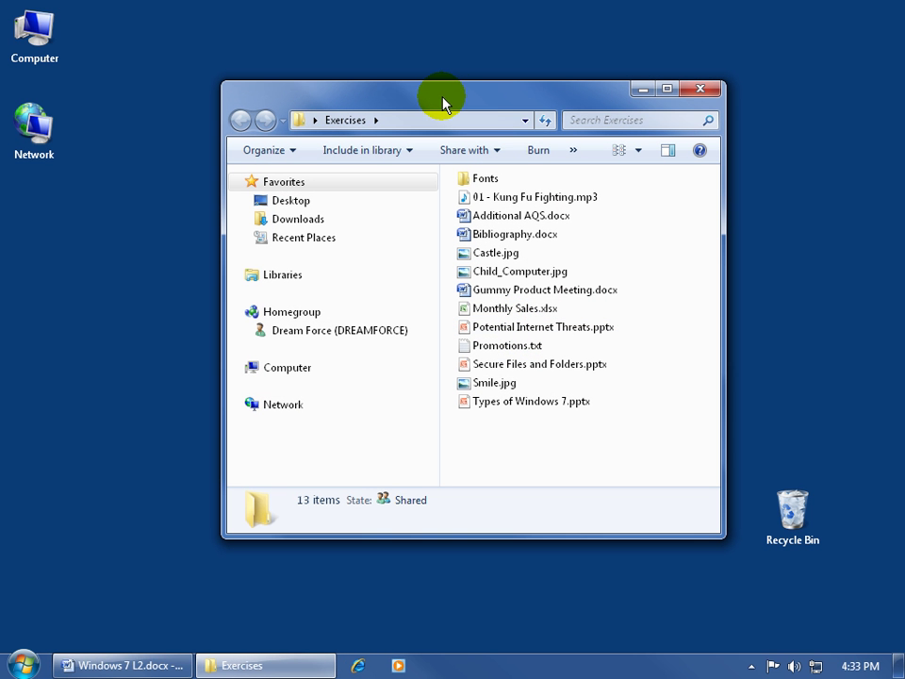
left_click(700, 88)
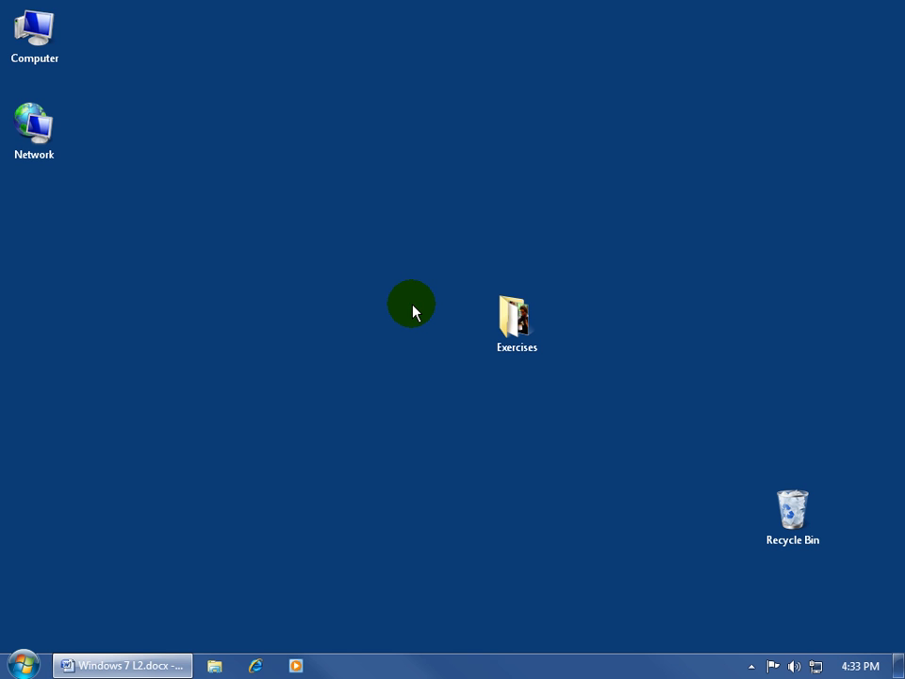
right_click(778, 517)
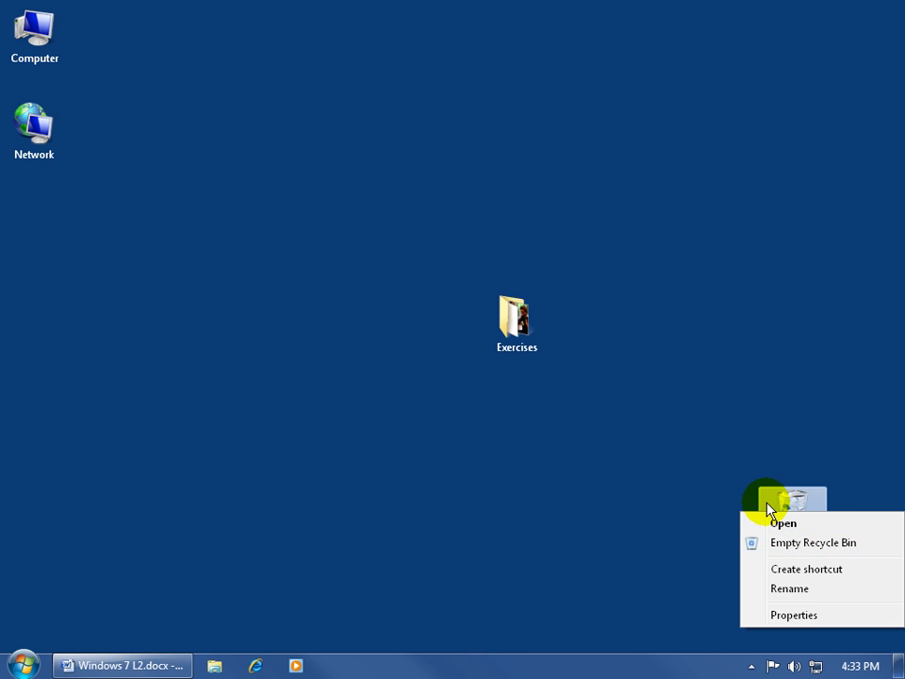
left_click(699, 467)
left_click(699, 467)
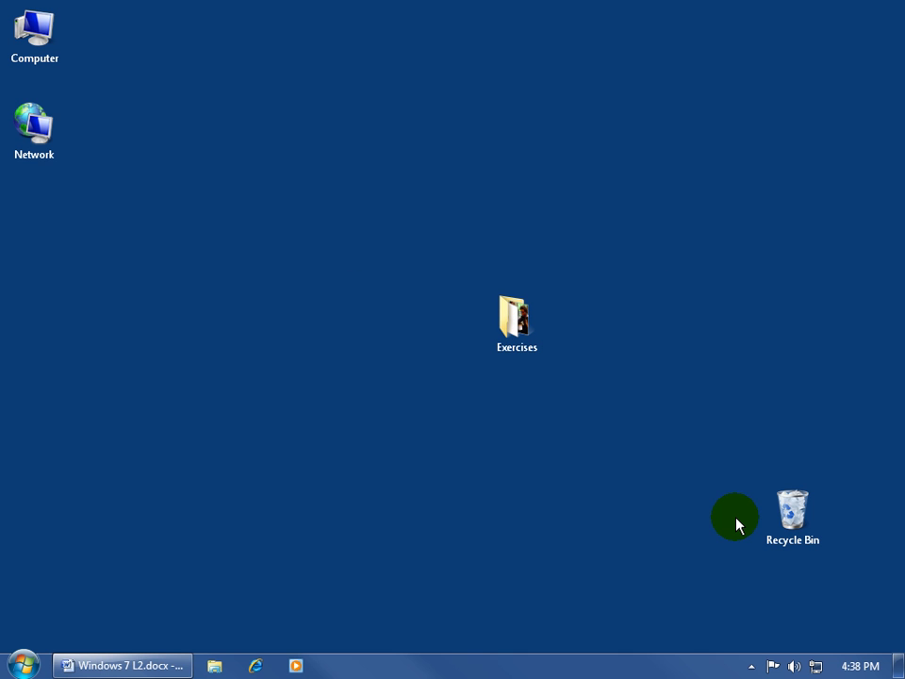
View the theme settings through a maximized Control Panel window and close it
left_click(24, 664)
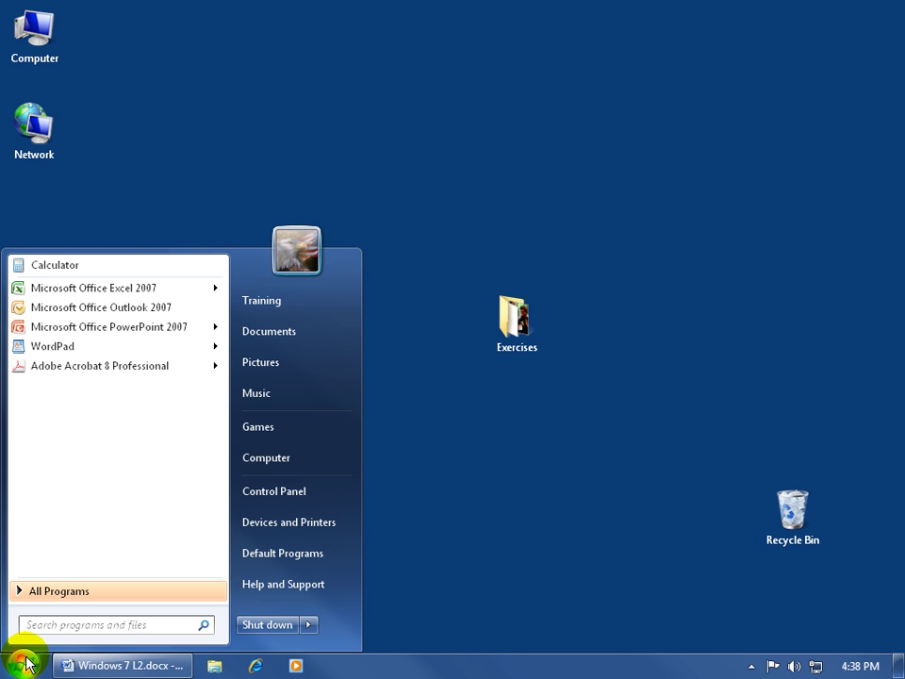
left_click(297, 491)
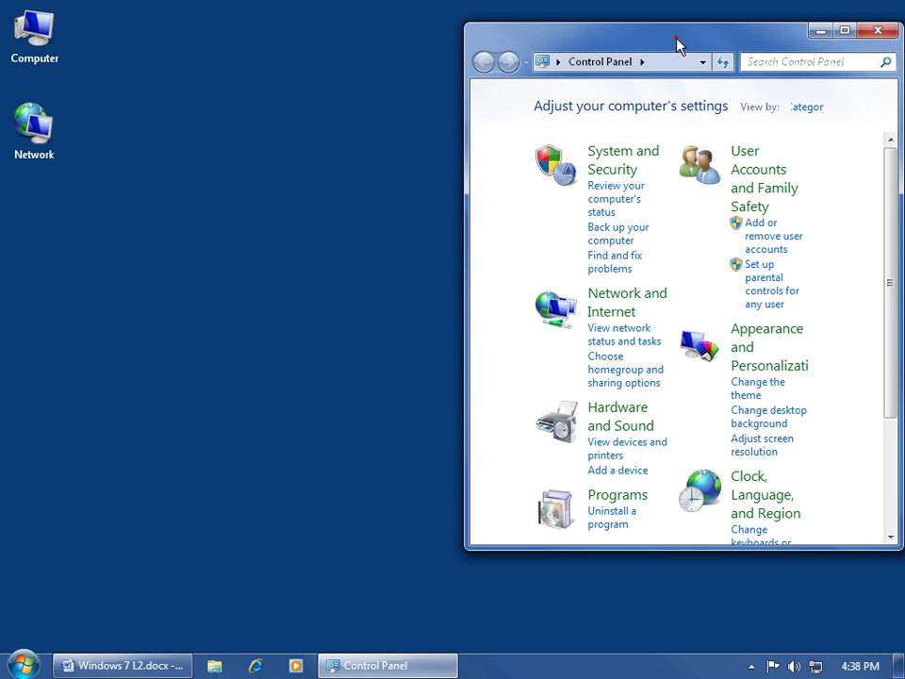
double_click(676, 42)
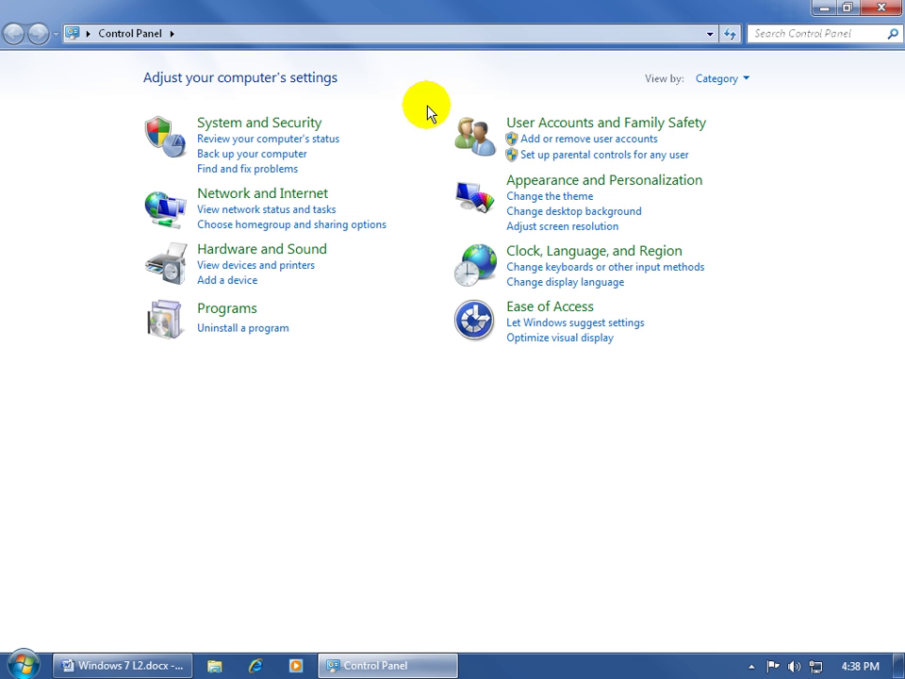
left_click(545, 200)
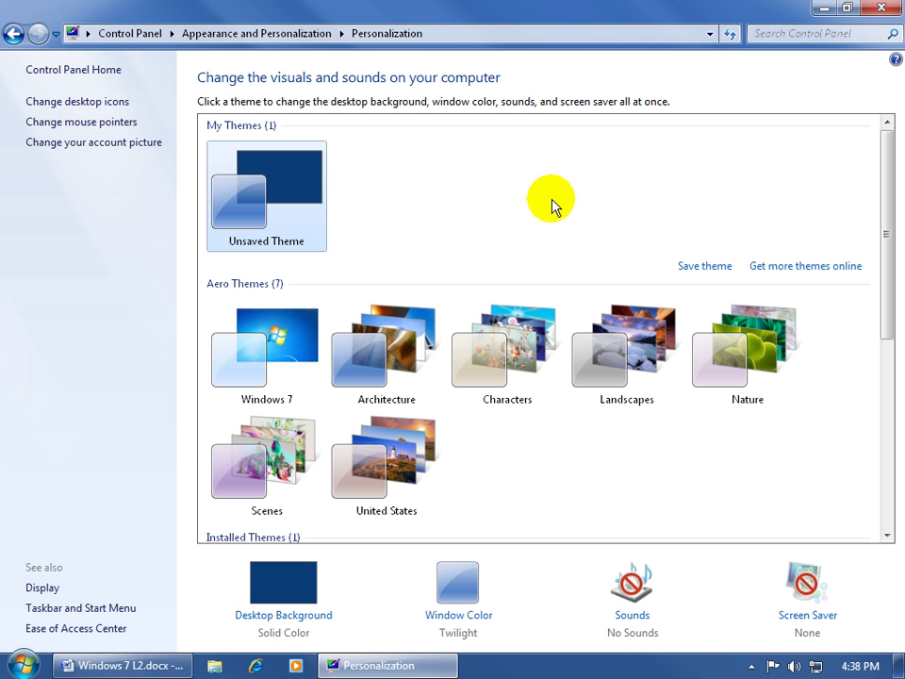
left_click(884, 8)
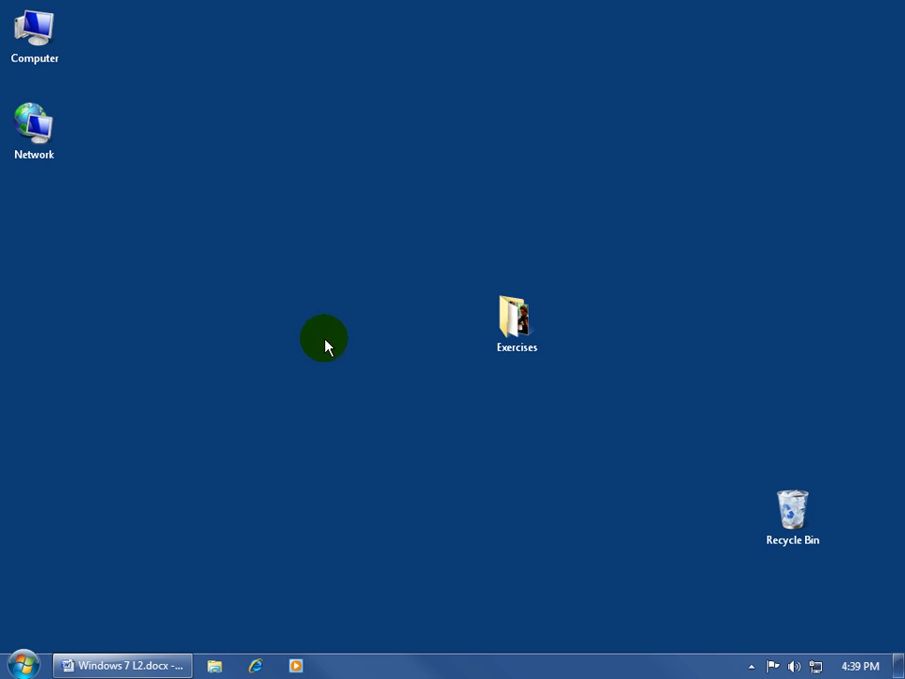
Open the desktop's Personalization settings and show the Basic and High Contrast themes
right_click(361, 353)
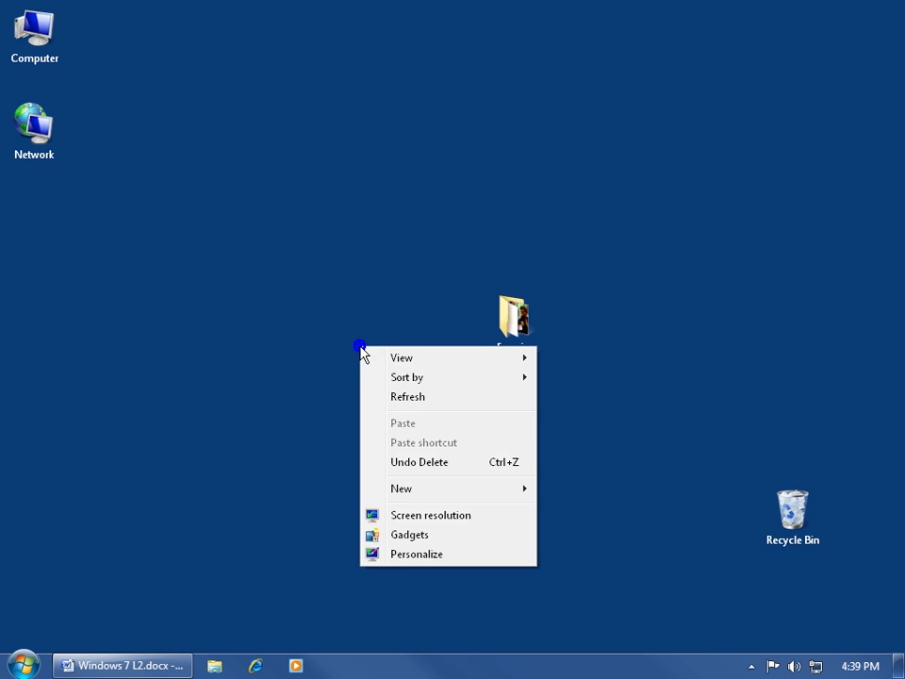
left_click(400, 555)
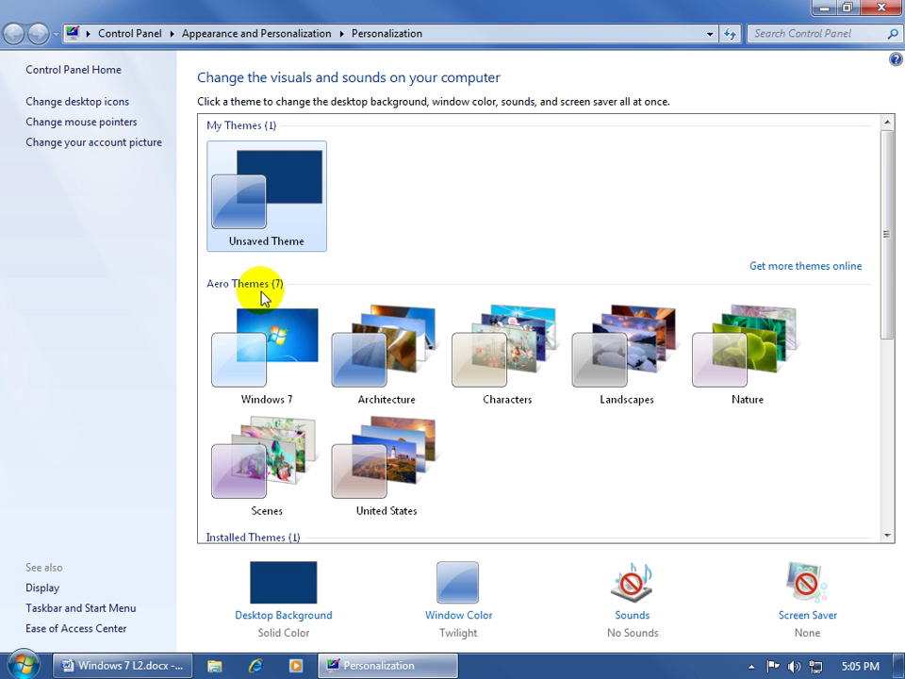
left_click_drag(890, 236, 891, 442)
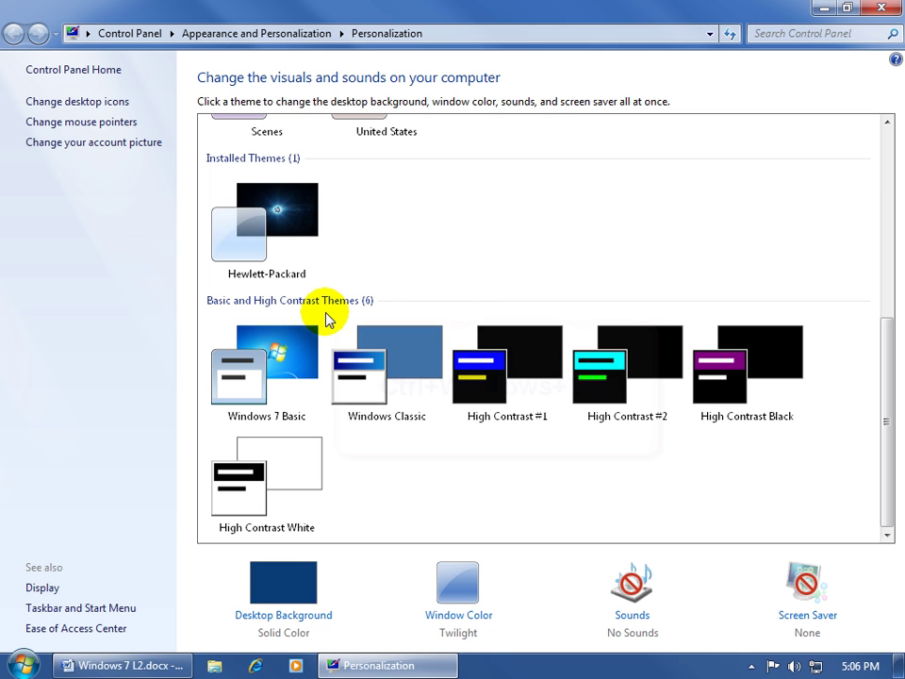
Cycle through the open windows in the Flip 3D view and return to the Personalization window
key("ctrl+super+Tab")
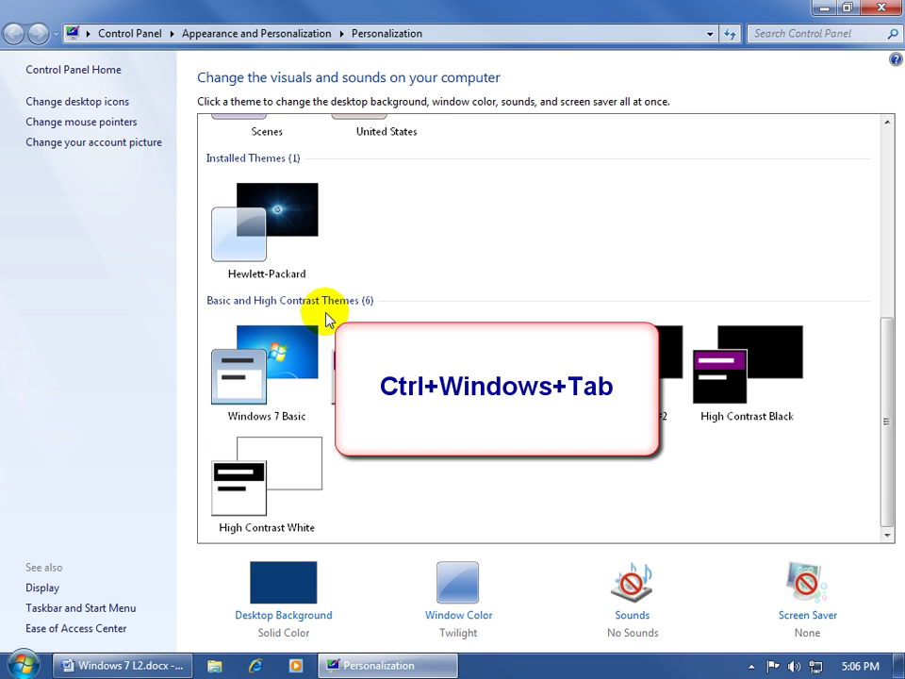
key("ctrl+super+Tab")
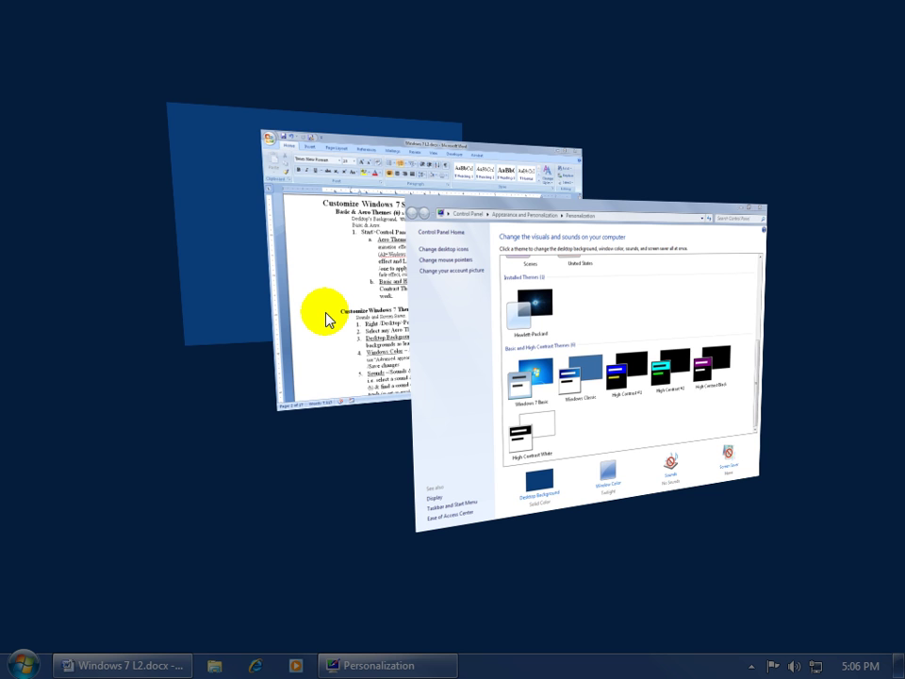
key("super+Tab")
key("super+Tab")
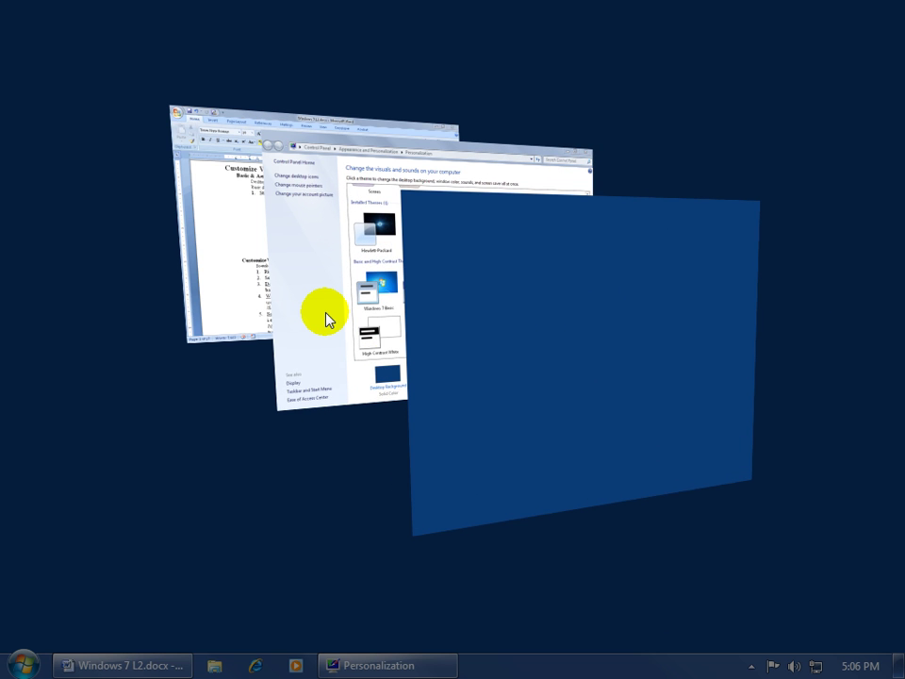
key("super+Tab")
key("Escape")
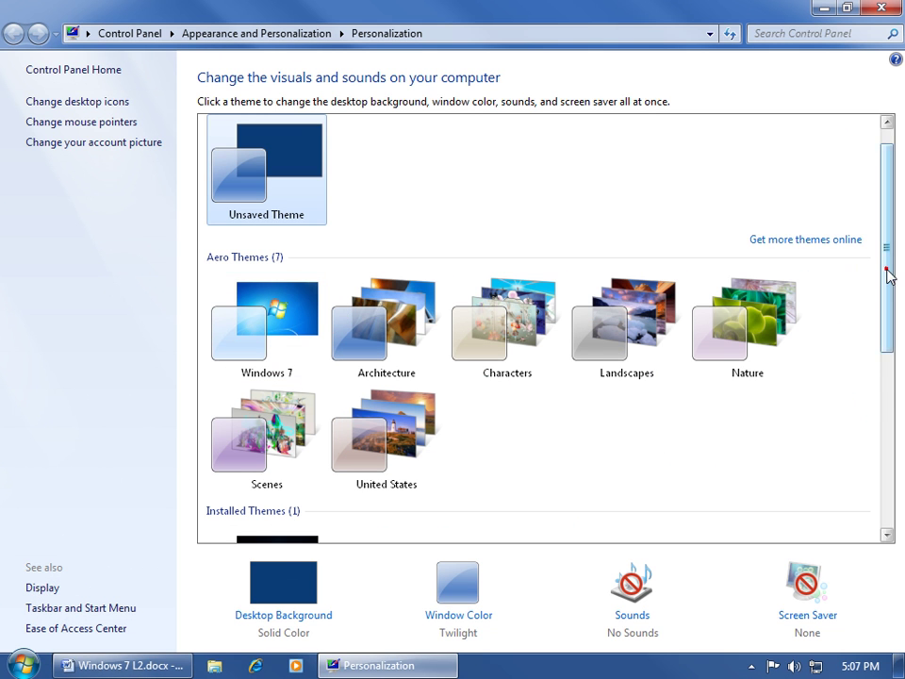
Apply the Windows Classic theme and check how switching between open windows looks with it
left_click_drag(885, 273, 882, 469)
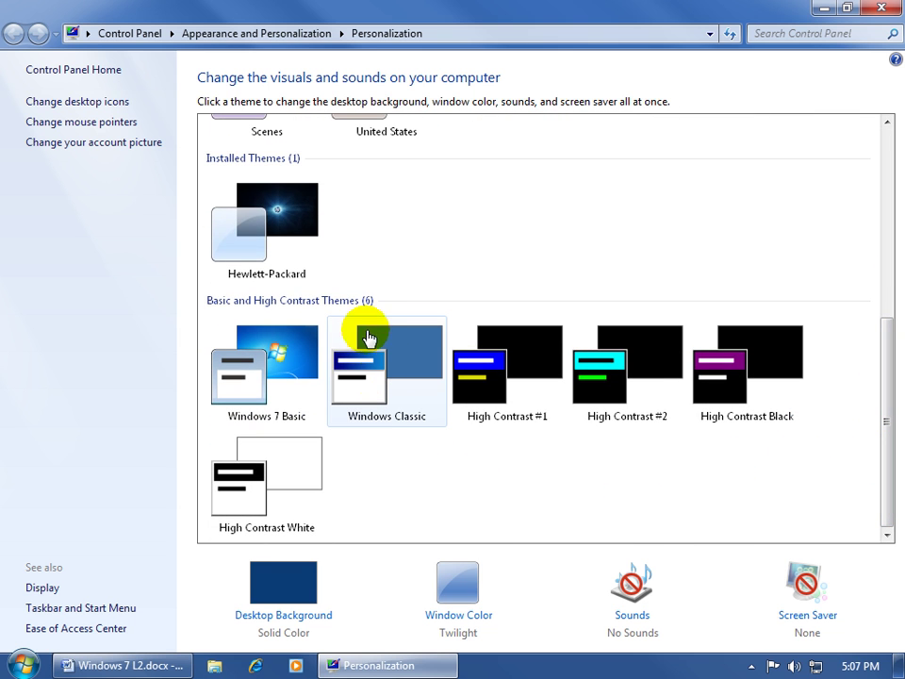
left_click(393, 361)
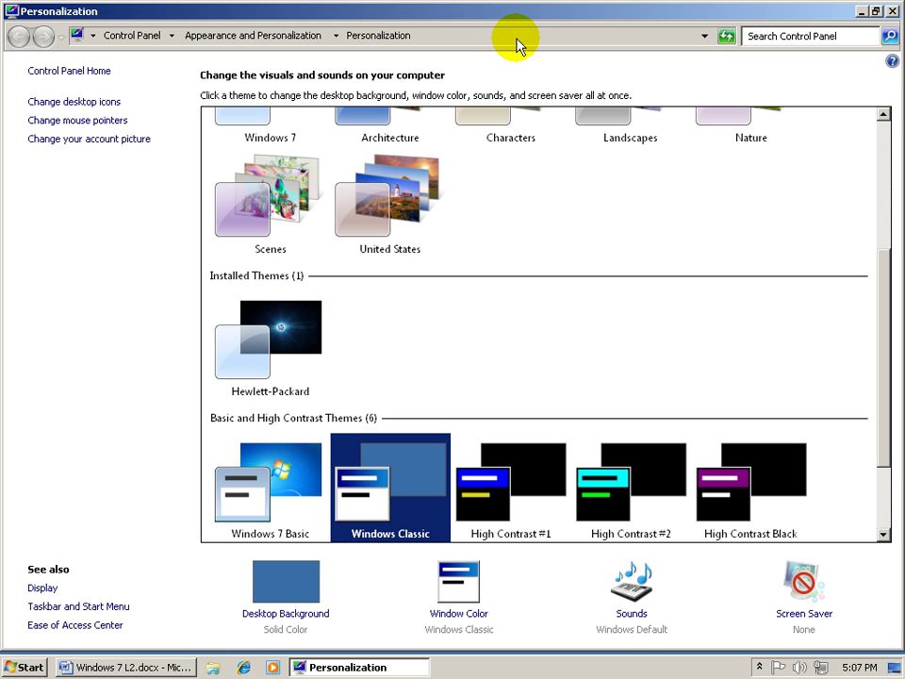
key("alt+Tab")
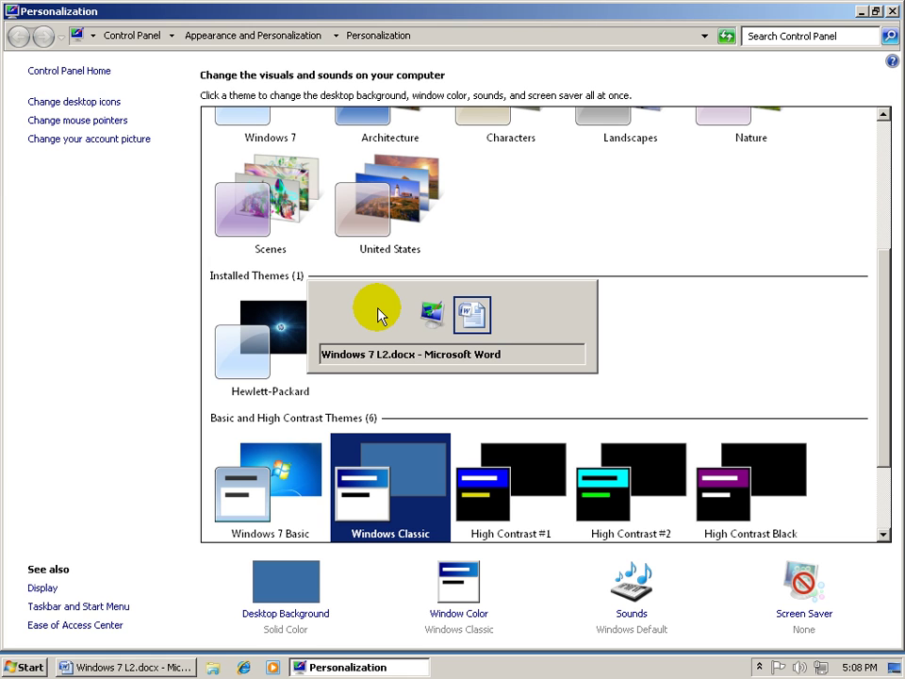
key("alt+Tab")
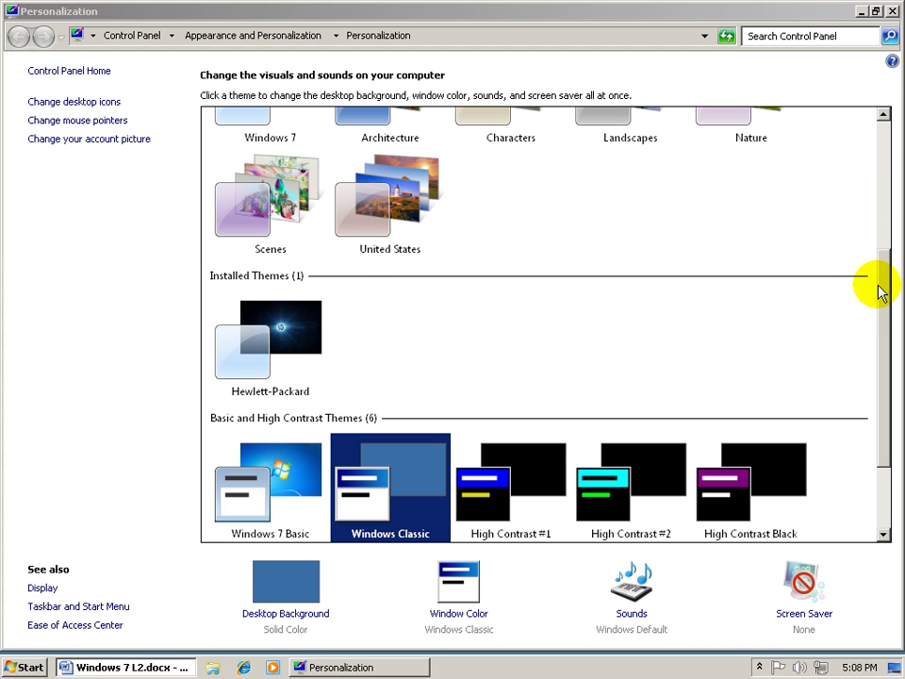
Reapply the Unsaved Theme under My Themes and preview the window switcher with it
left_click_drag(883, 289, 881, 157)
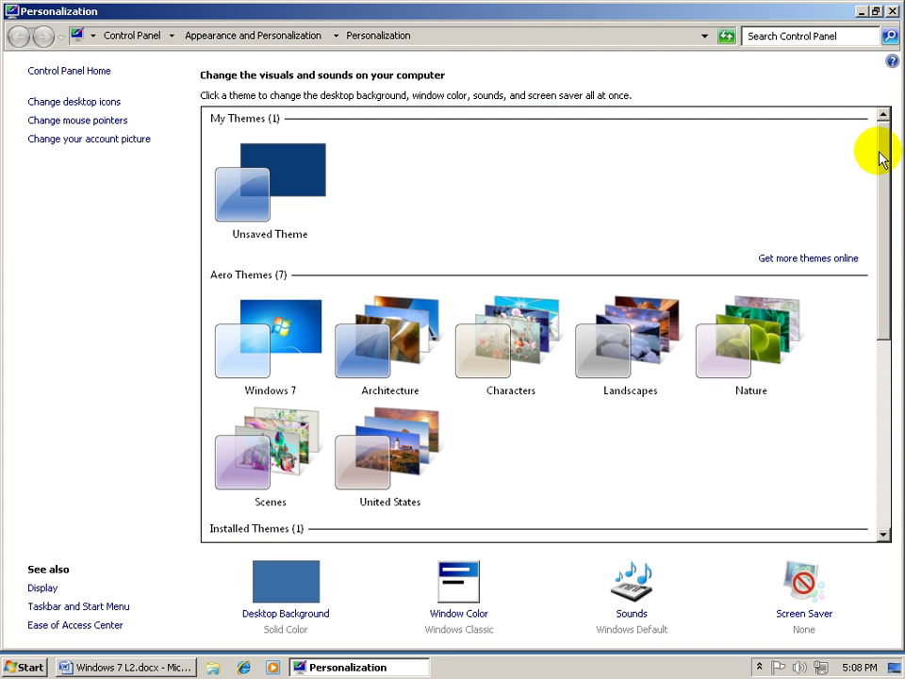
left_click(283, 200)
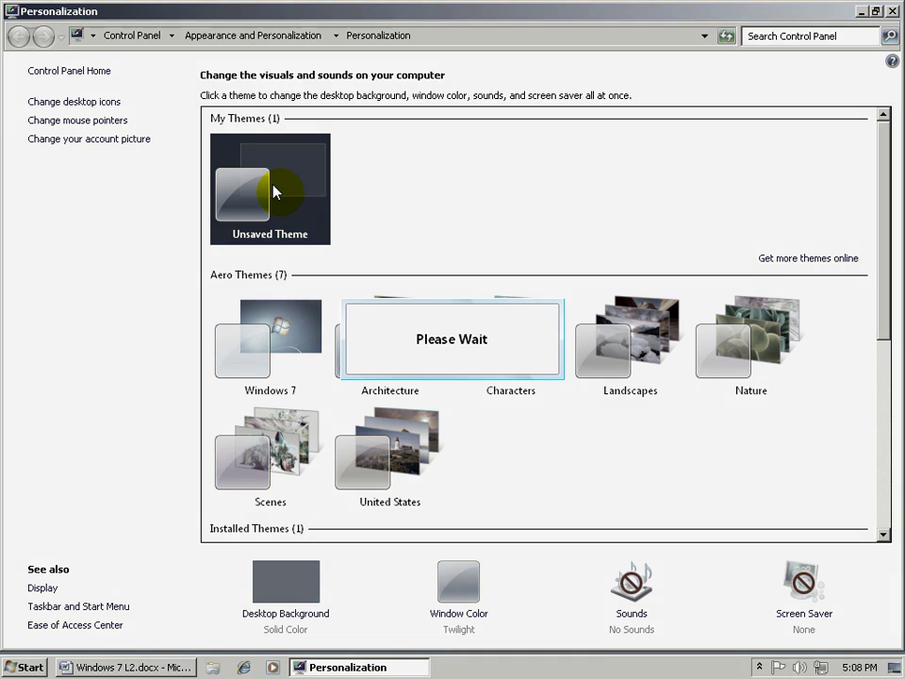
key("alt+Tab")
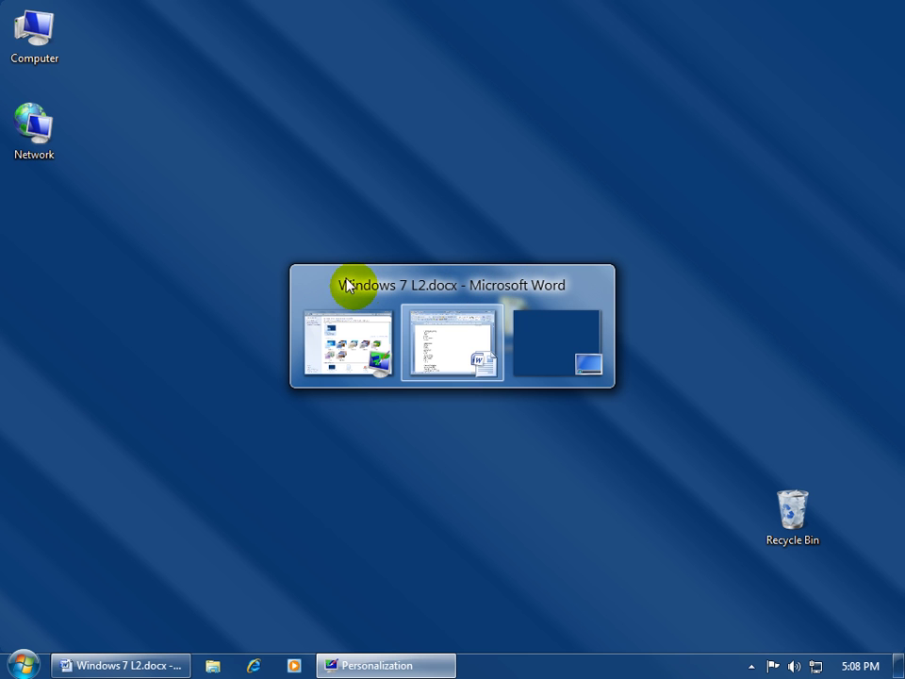
key("Escape")
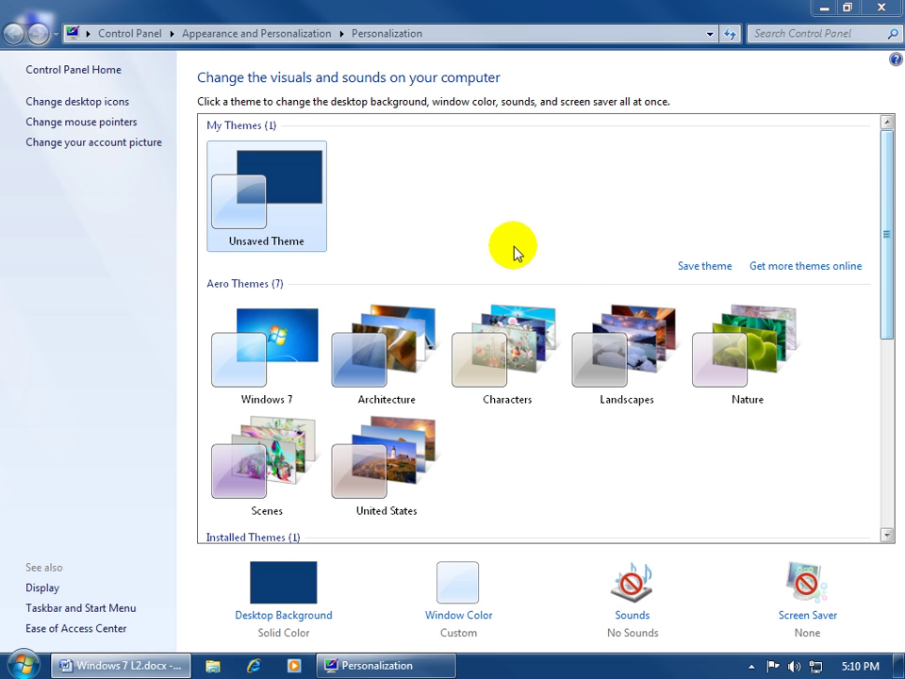
Turn off transparency, set the window color to Twilight, and save the changes
left_click(461, 585)
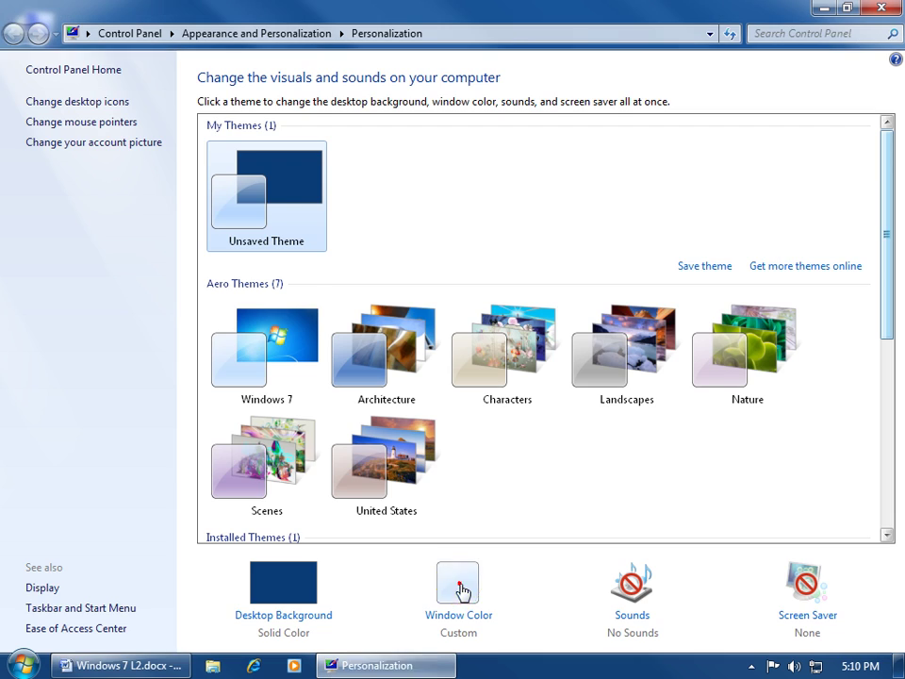
left_click(197, 264)
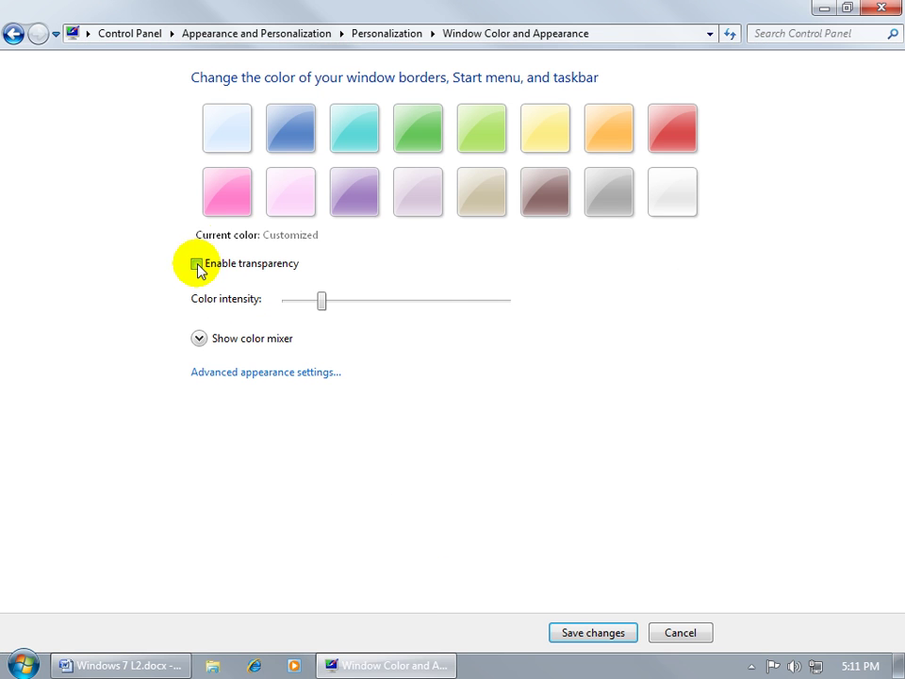
left_click(288, 139)
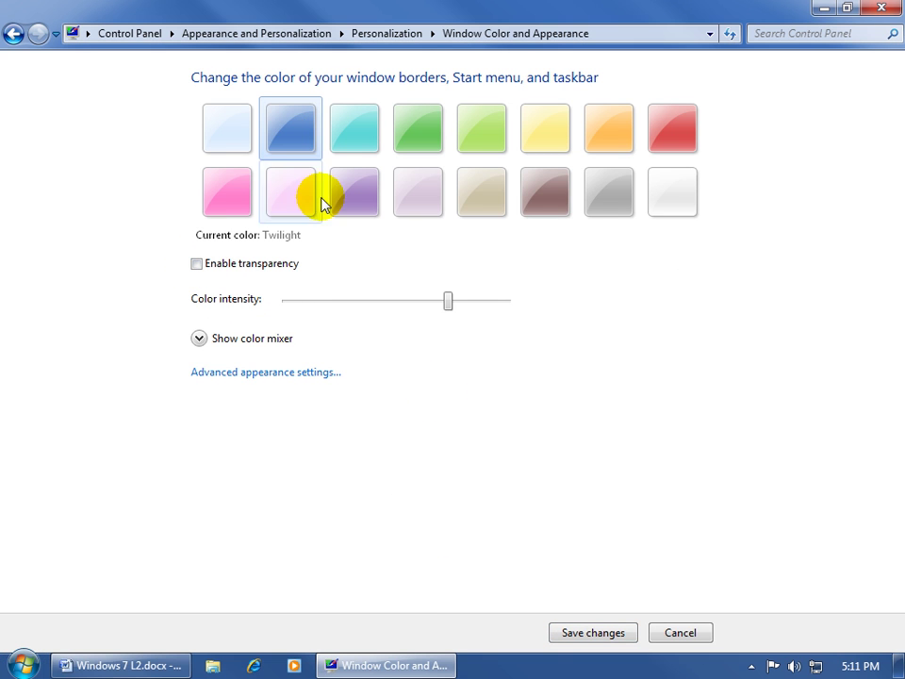
left_click(593, 633)
left_click(539, 499)
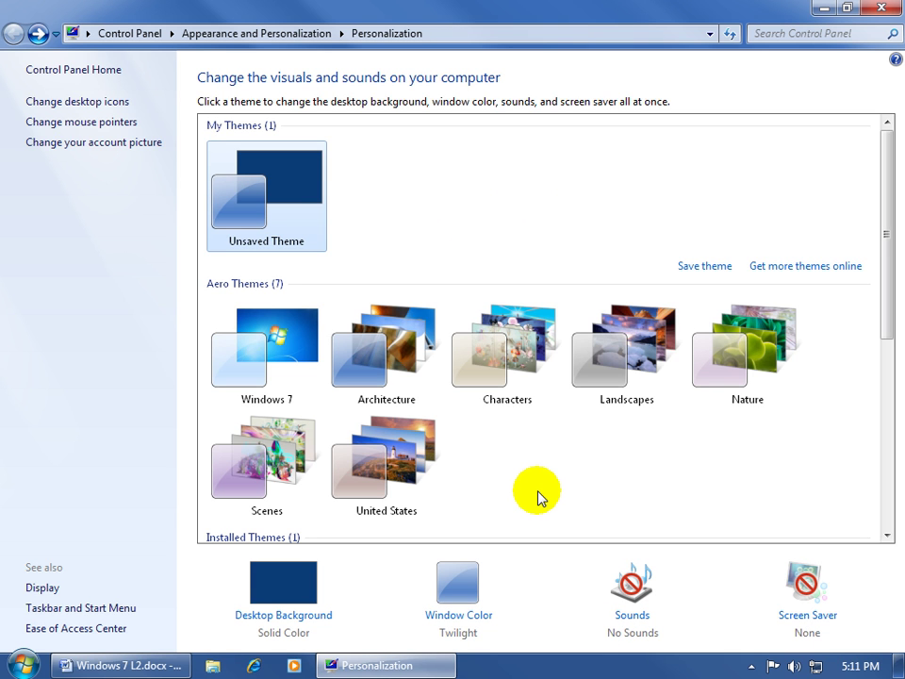